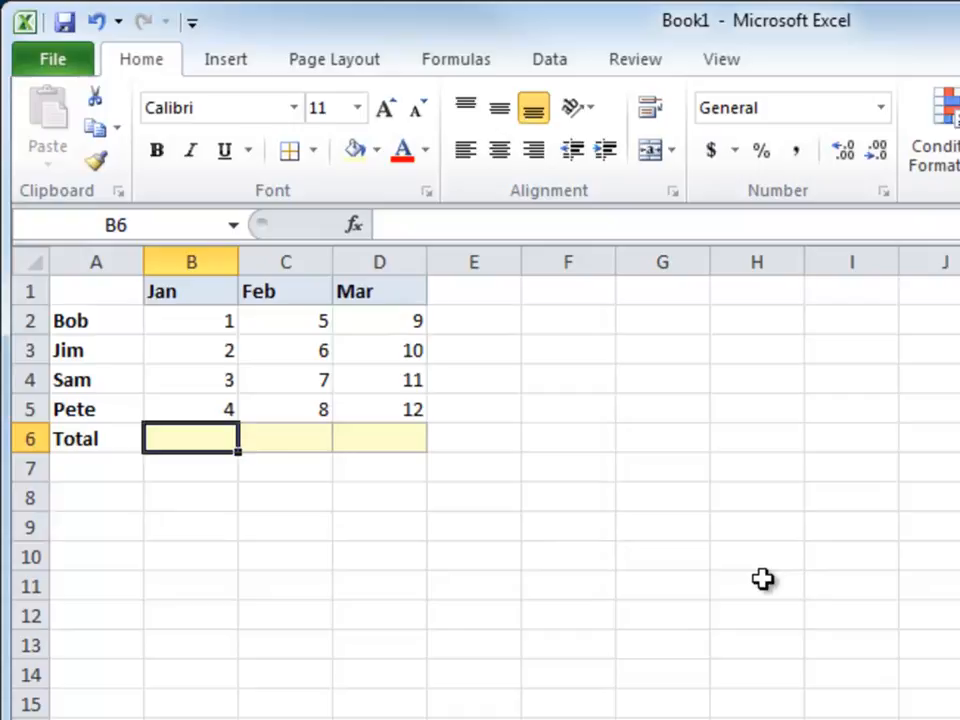
Enter the formula =1+2+3+4 in B6 to total the Jan column with literal numbers
text(=)
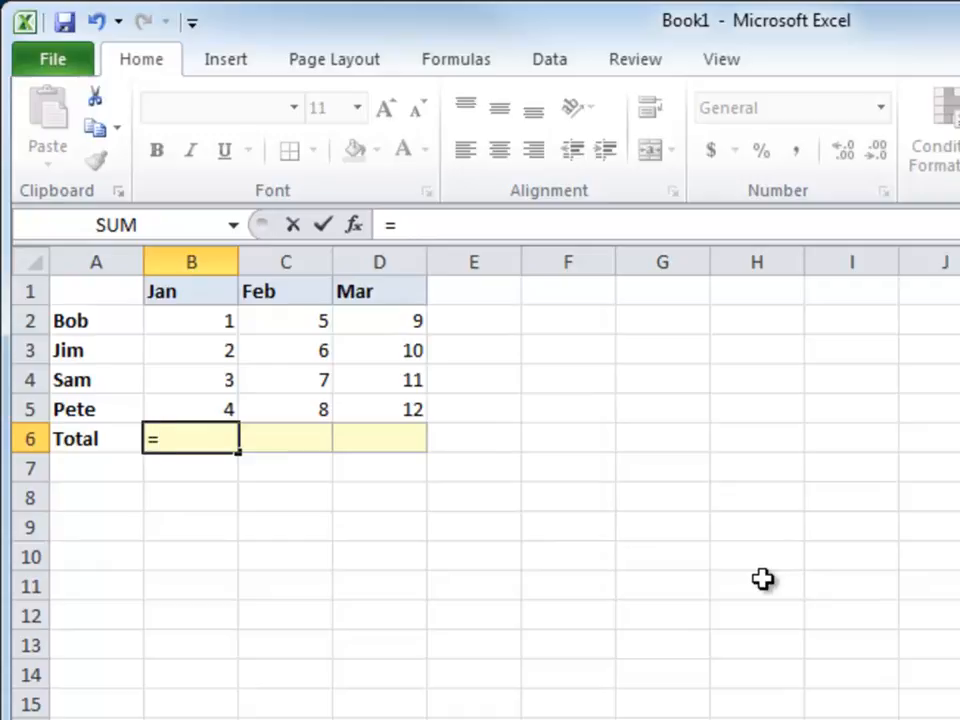
text(1+2+3+4)
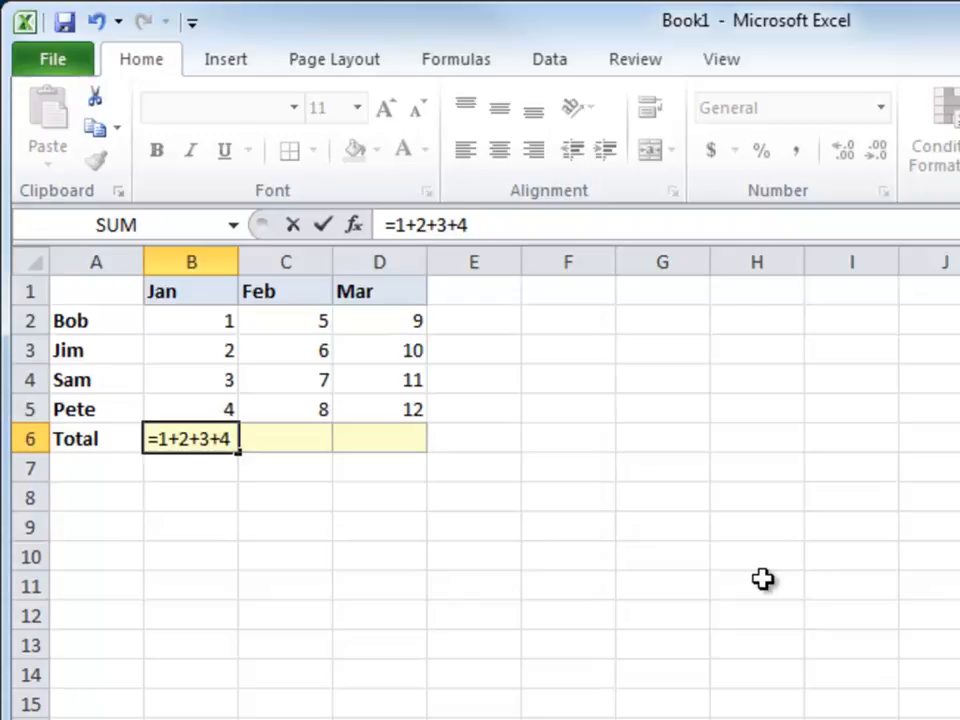
key(Return)
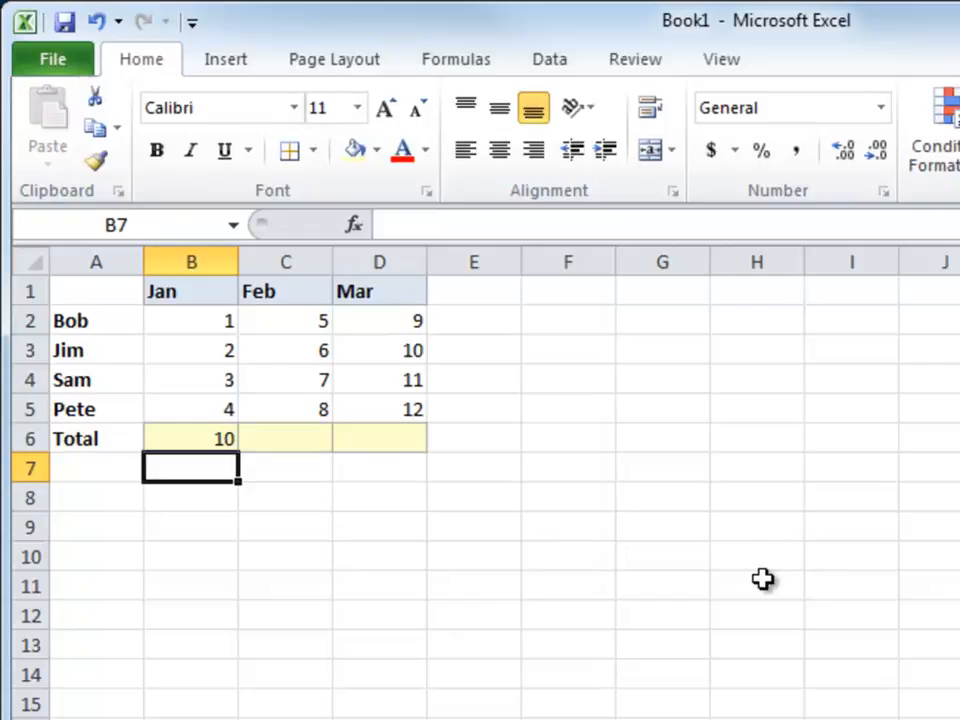
Change the Jan value in B2 to 100
click(199, 317)
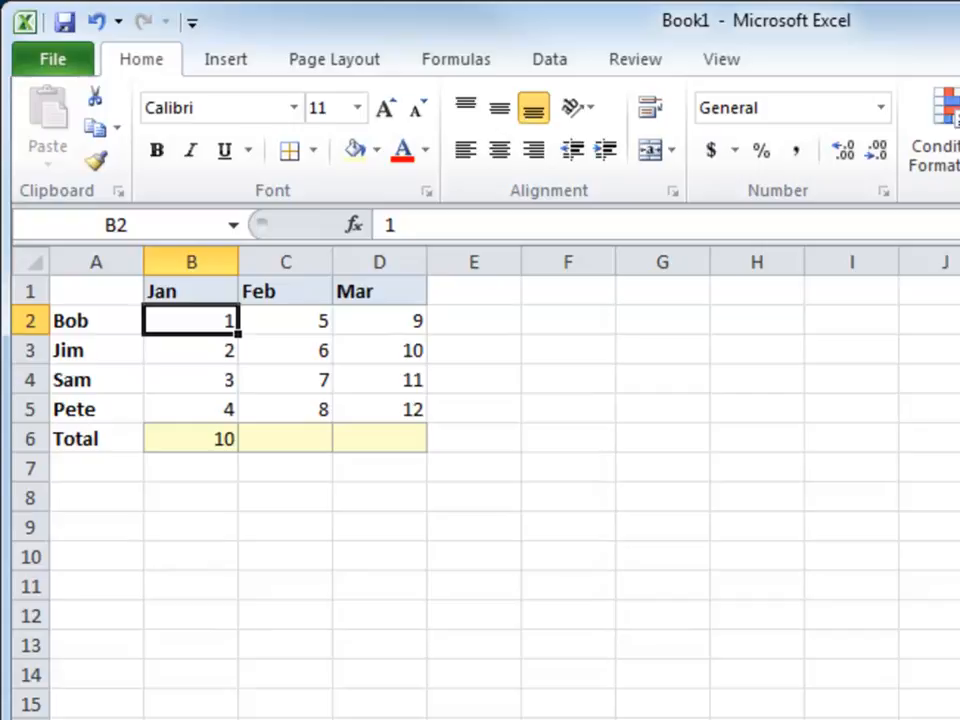
text(100)
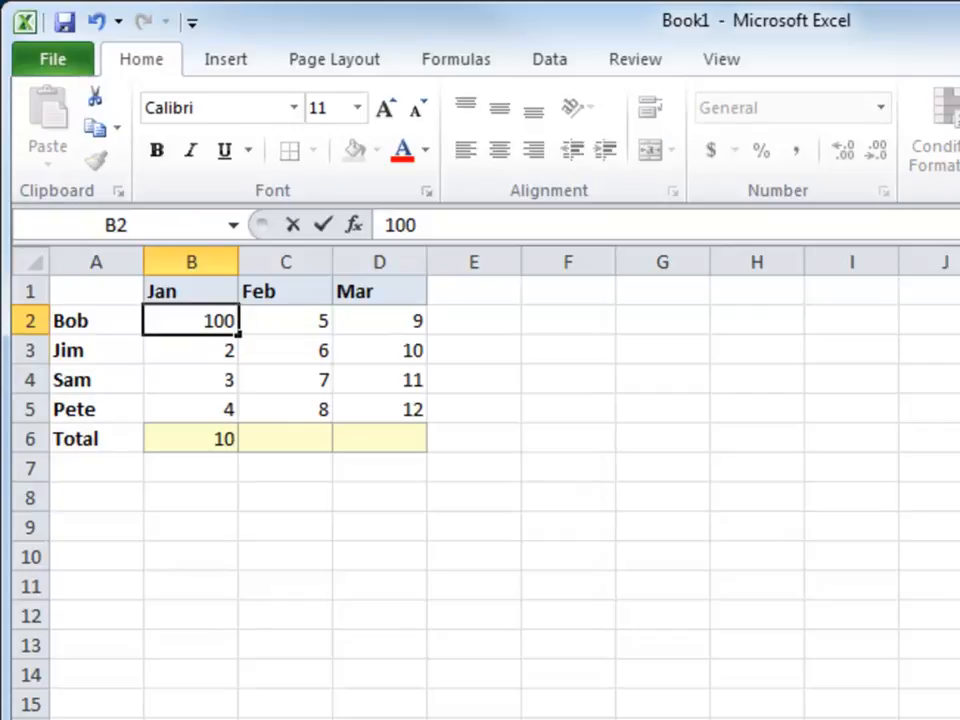
key(Return)
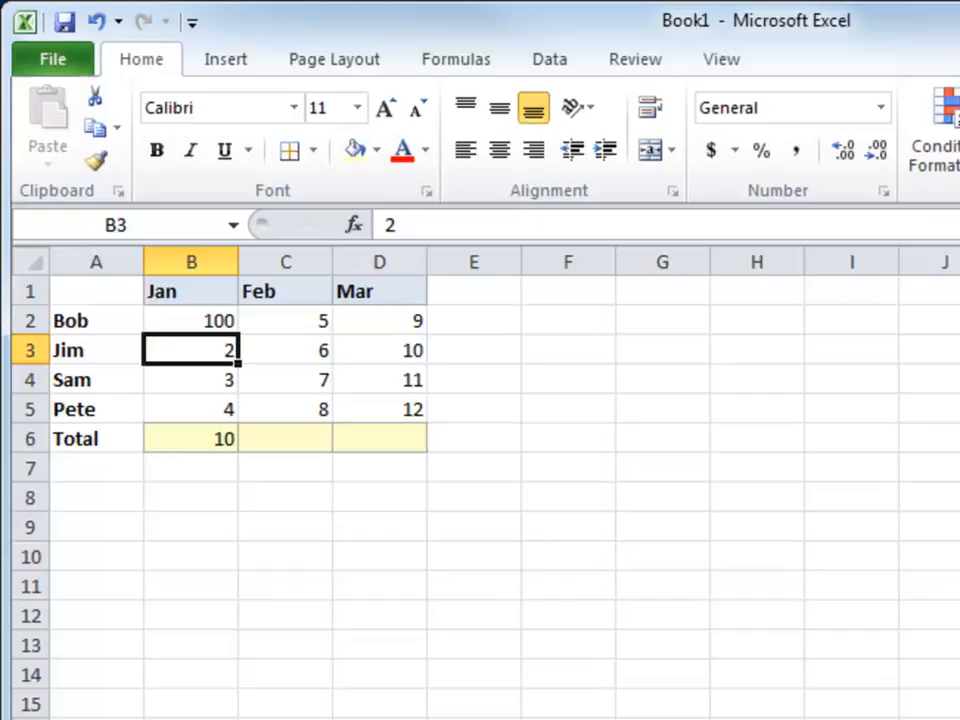
Inspect the formula in the Jan total cell B6
key(Down)
key(Down)
key(Down)
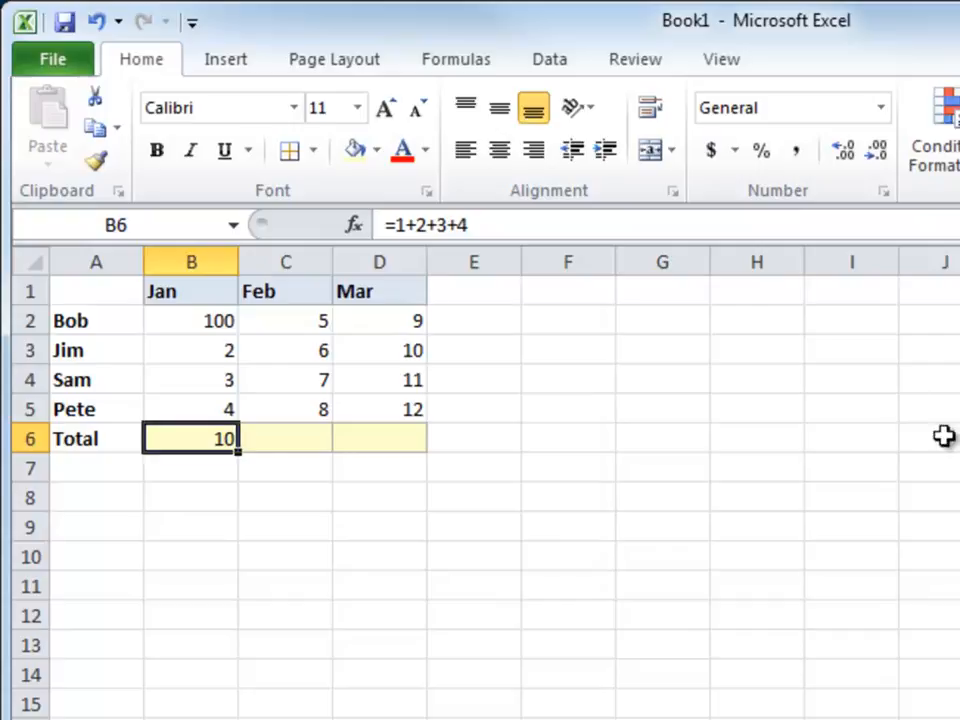
click(859, 352)
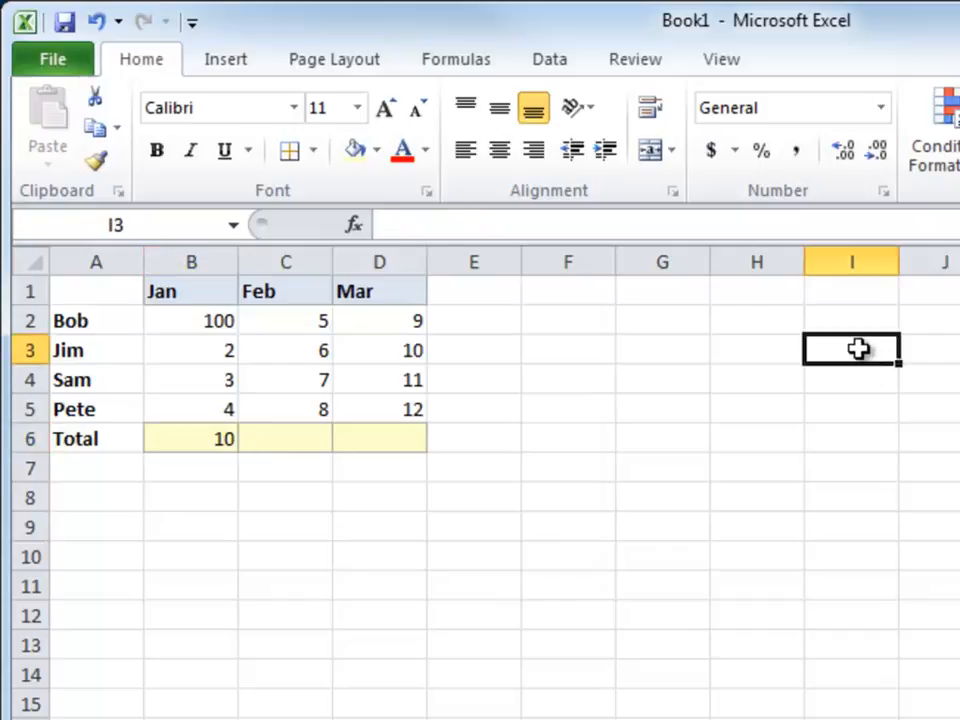
click(658, 465)
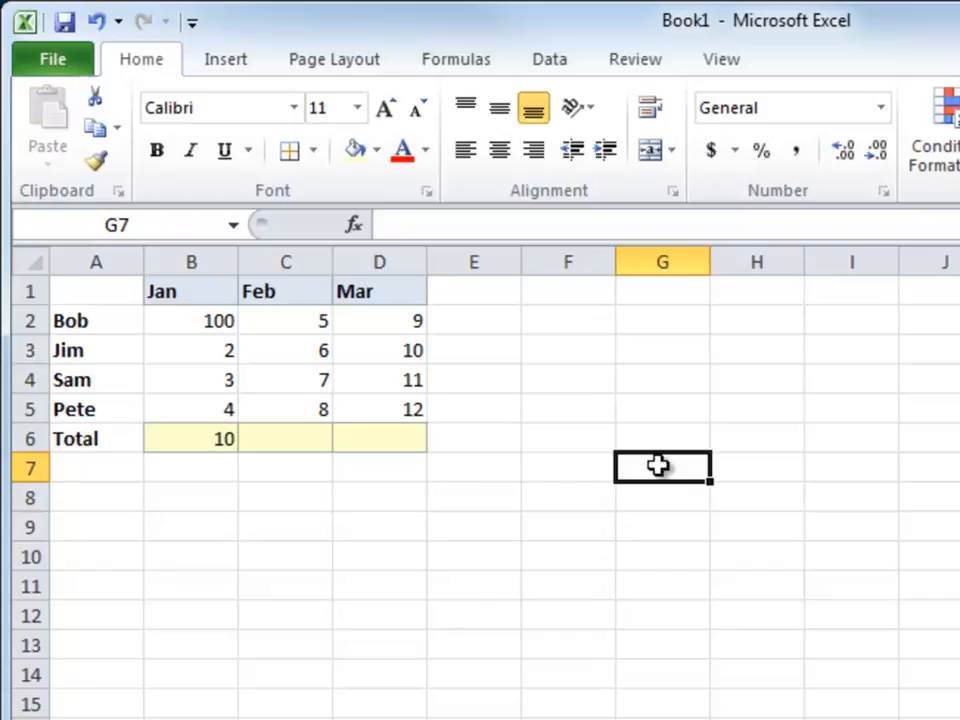
Replace the Jan total in B6 with the cell-reference formula =B2+B3+B4+B5, picking each referenced cell from the sheet
click(211, 438)
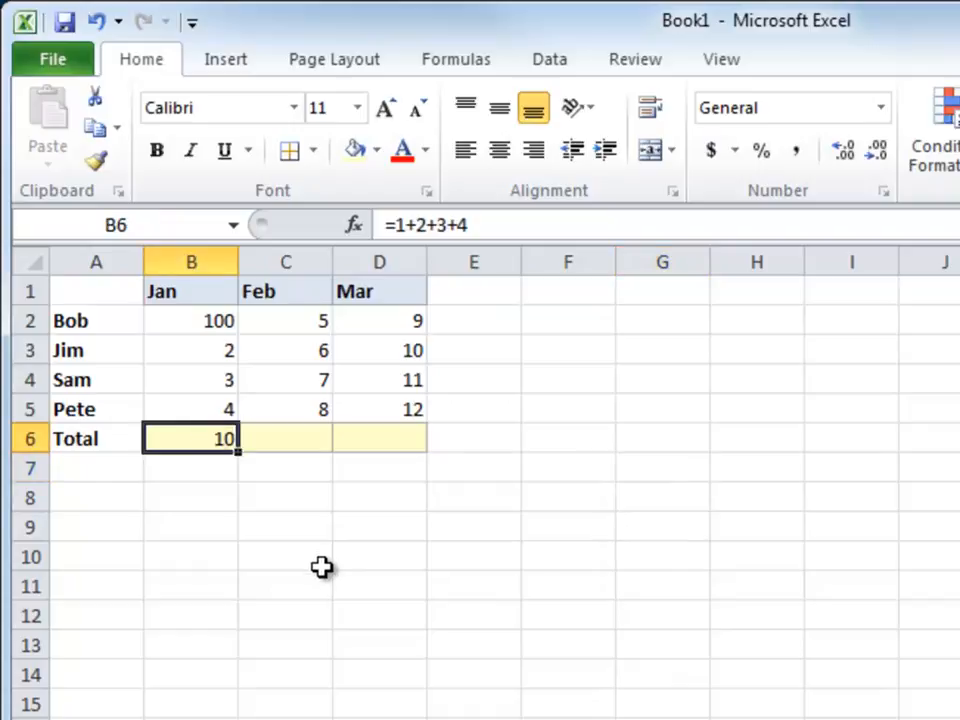
text(=)
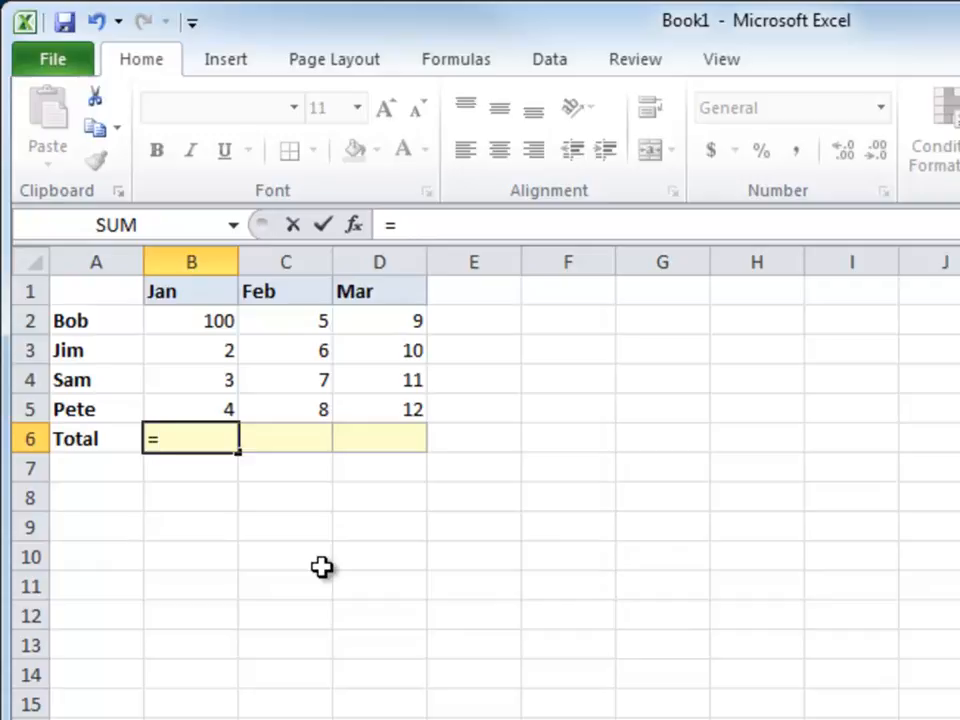
click(205, 320)
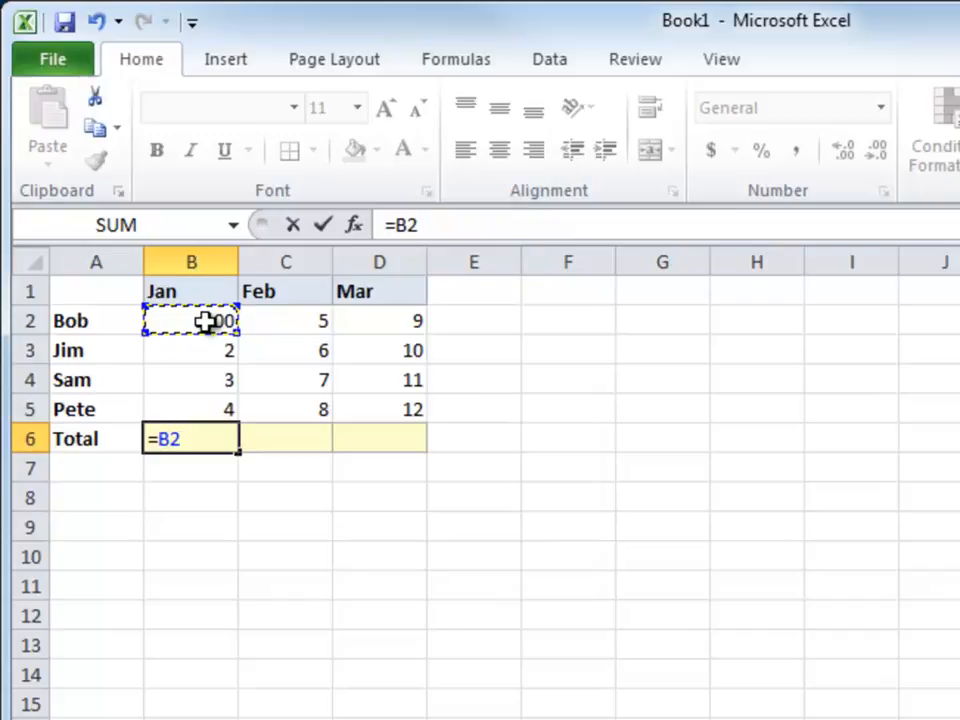
text(+)
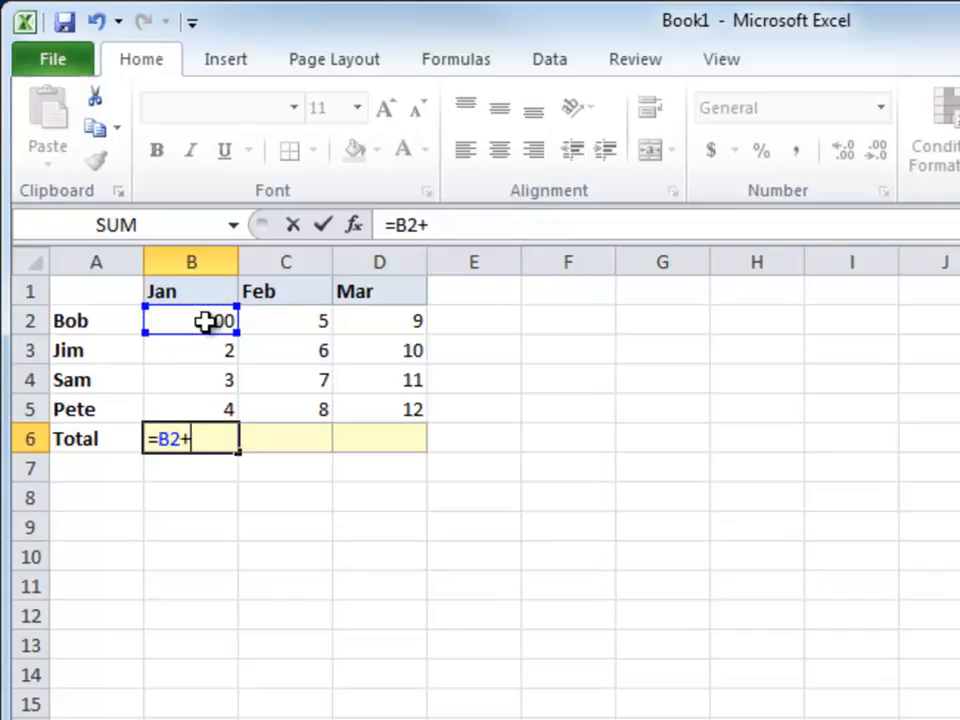
click(210, 351)
text(+)
click(208, 376)
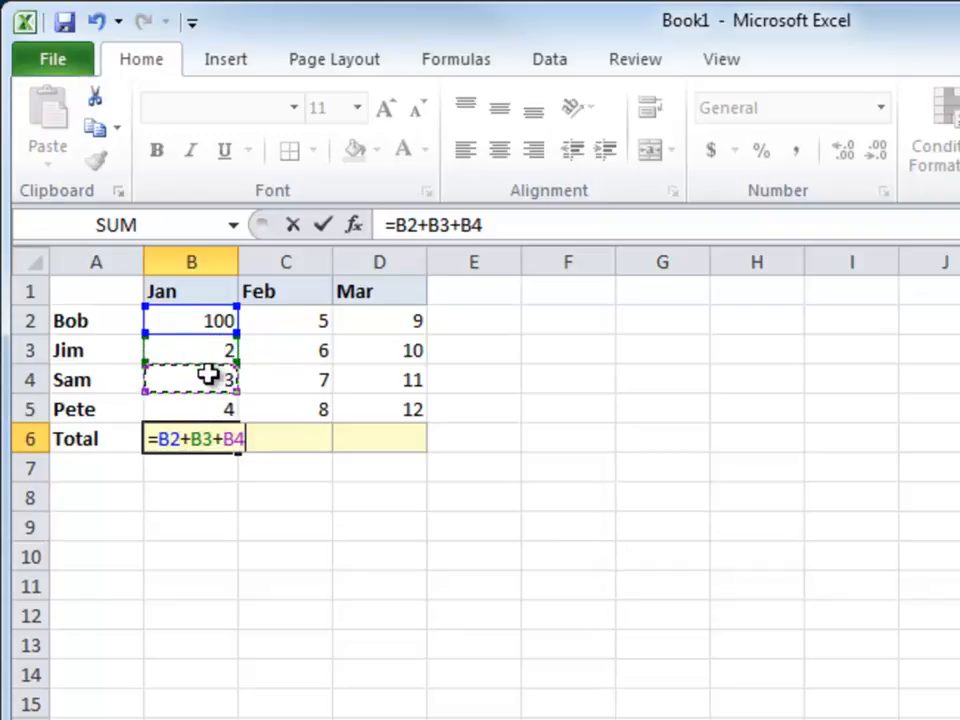
text(+)
click(201, 416)
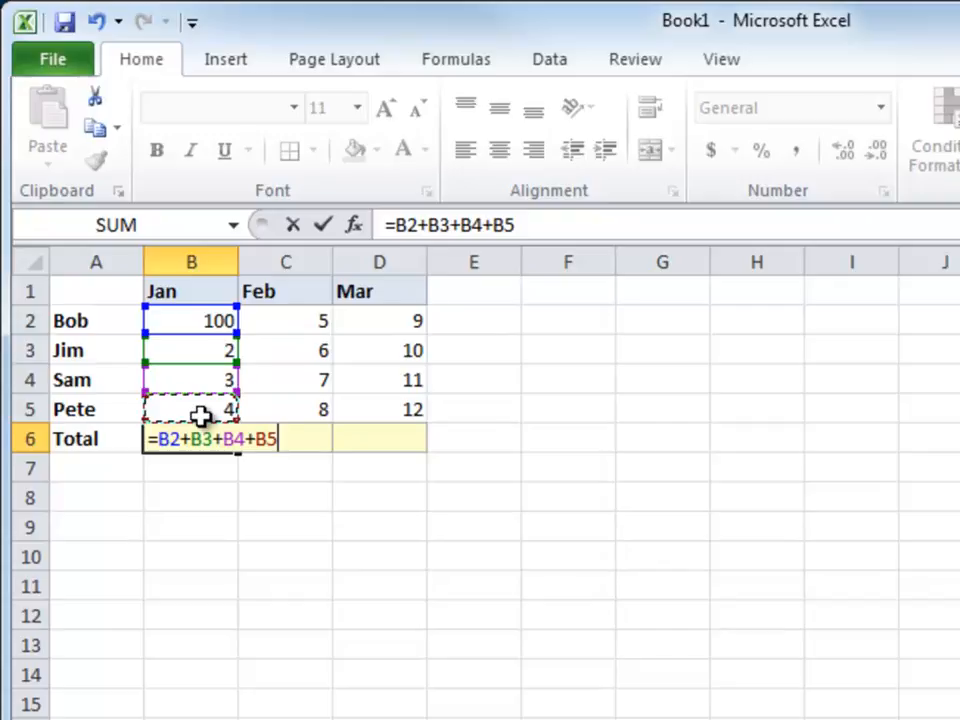
key(Return)
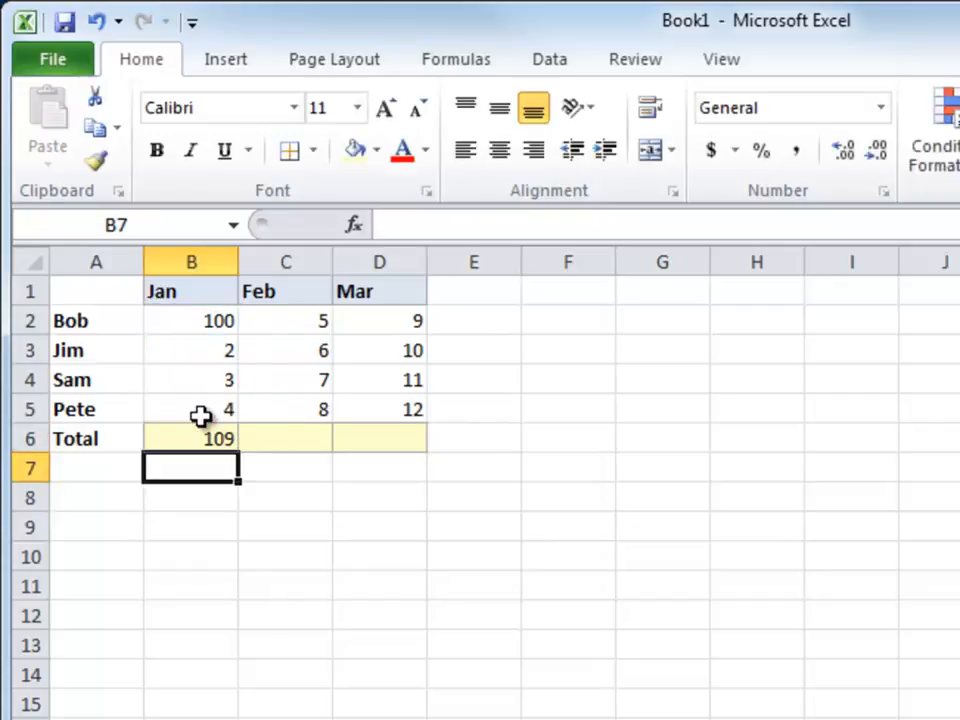
Set the Jan values in B2 through B5 to 1, 100, 325 and 142
click(212, 322)
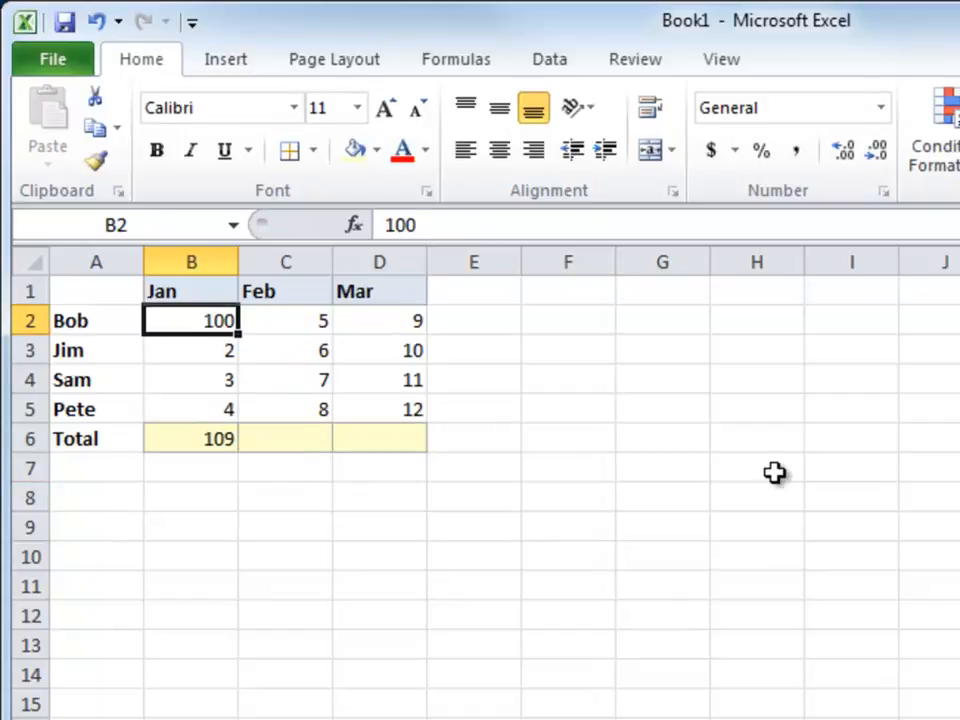
text(1)
key(Return)
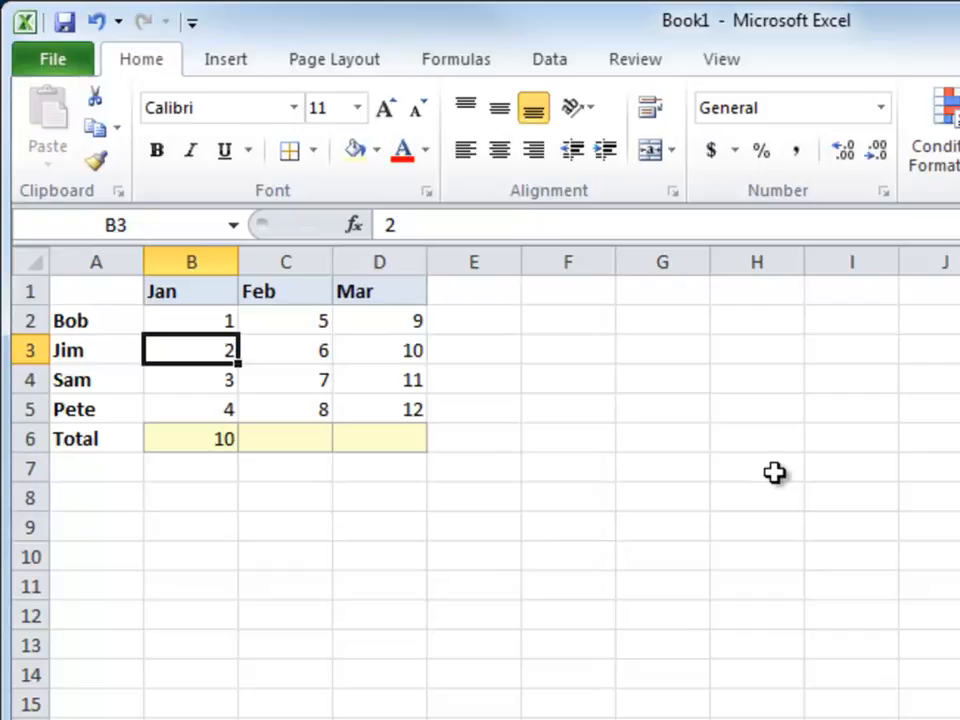
text(100)
key(Return)
text(325)
key(Return)
text(142)
key(Return)
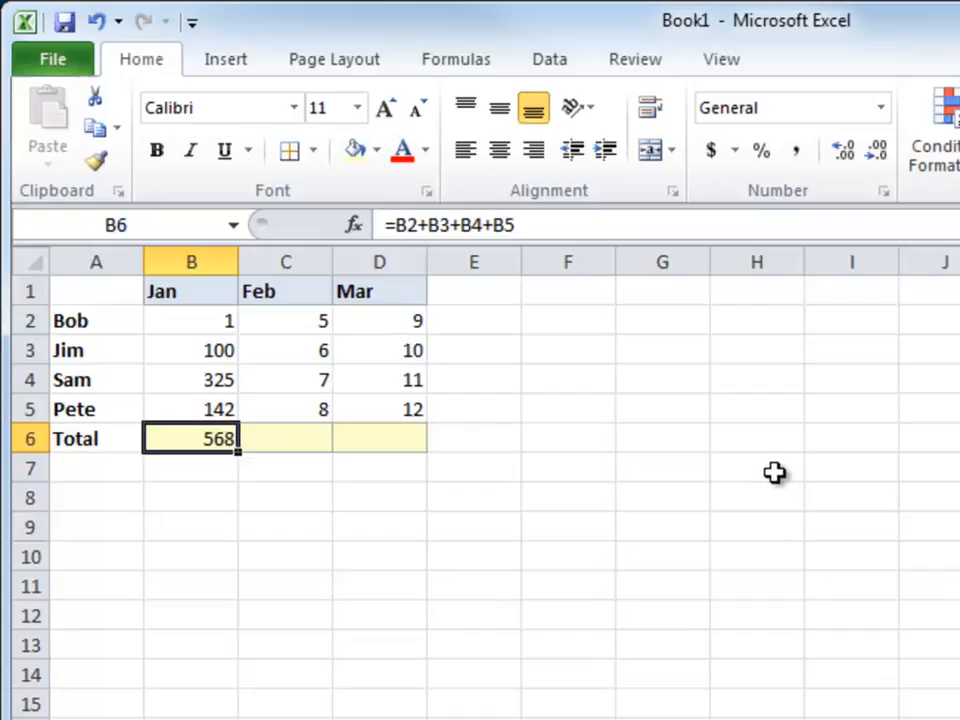
Overwrite the Jan total in B6 with the manually typed formula =b2+b3+v4+b5
text(=)
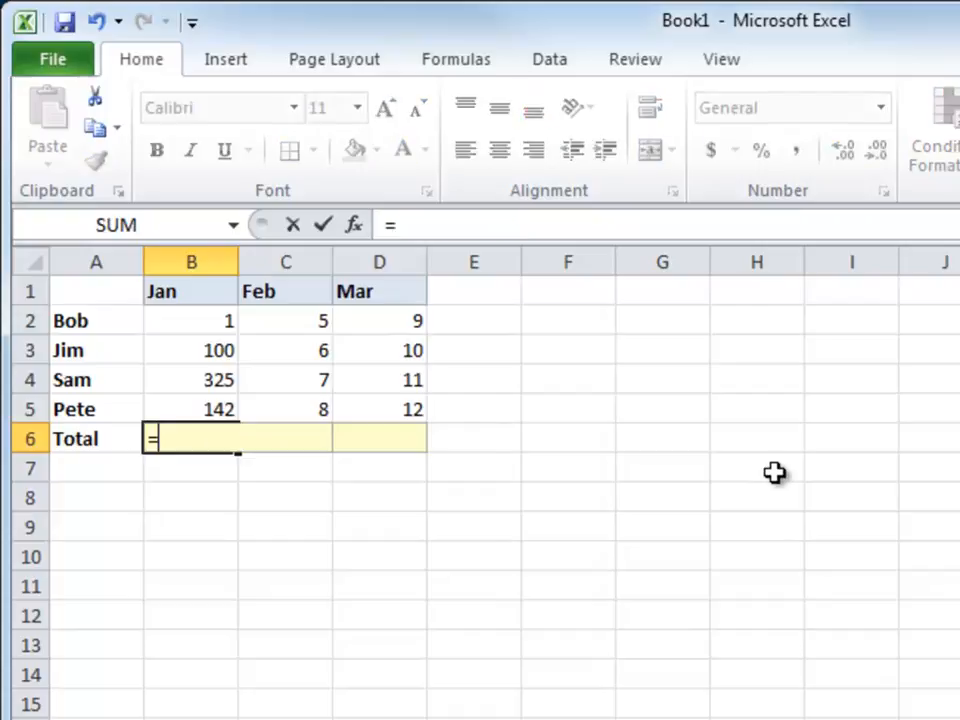
text(b2)
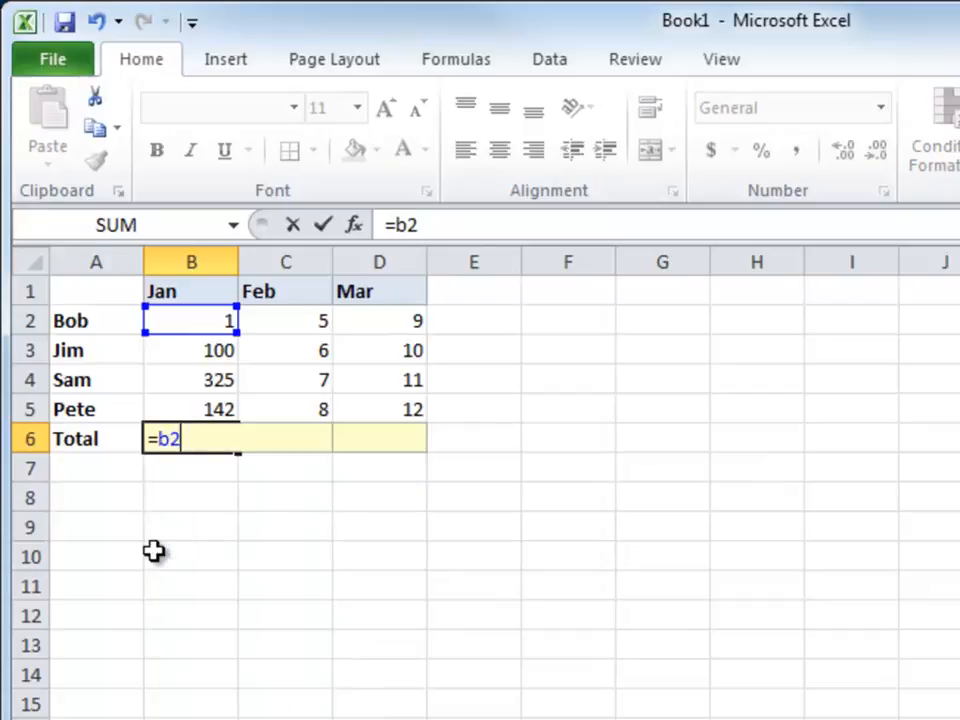
text(+b3)
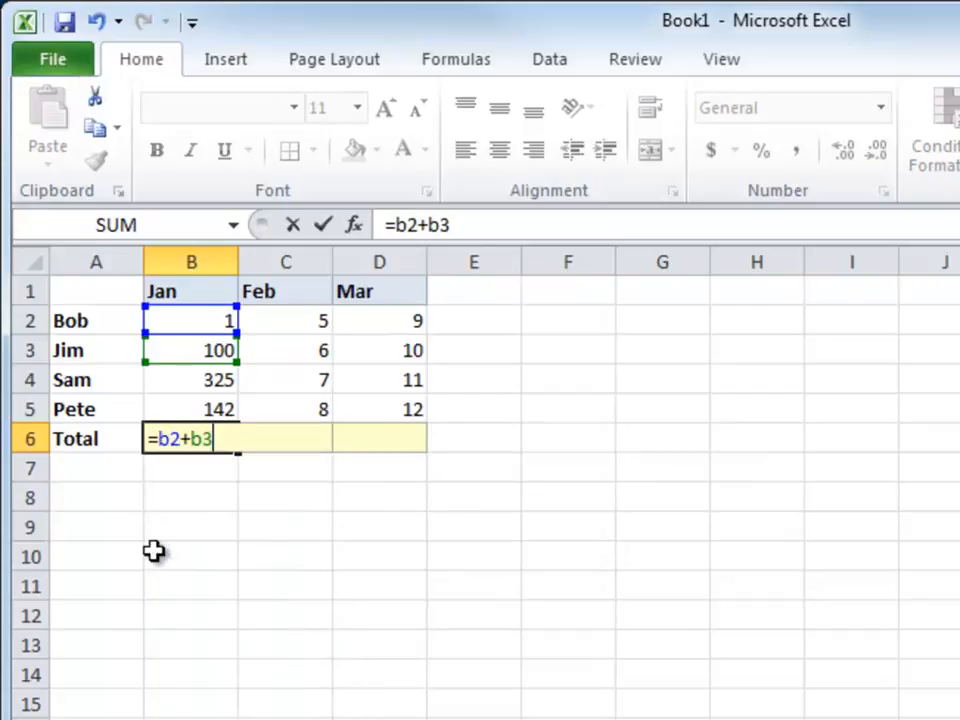
text(+v4+)
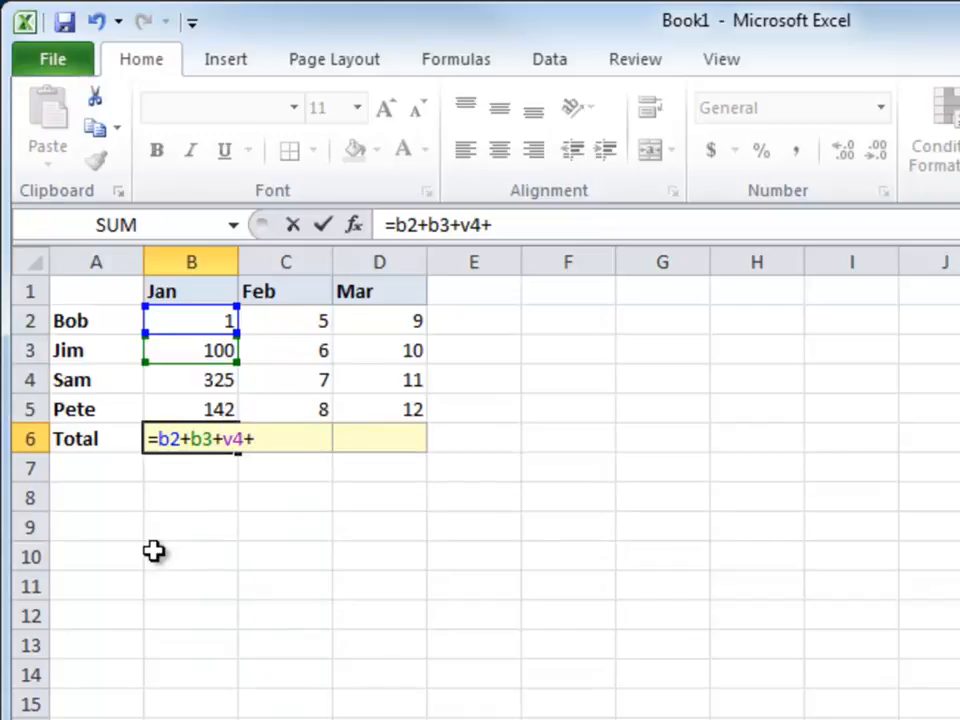
text(b5)
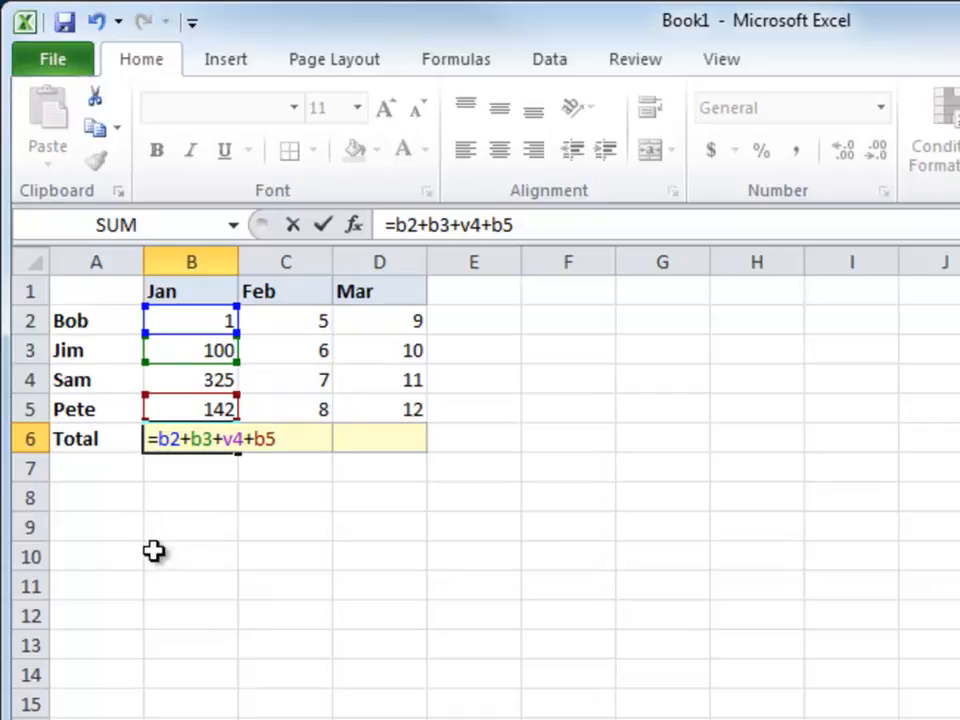
key(Return)
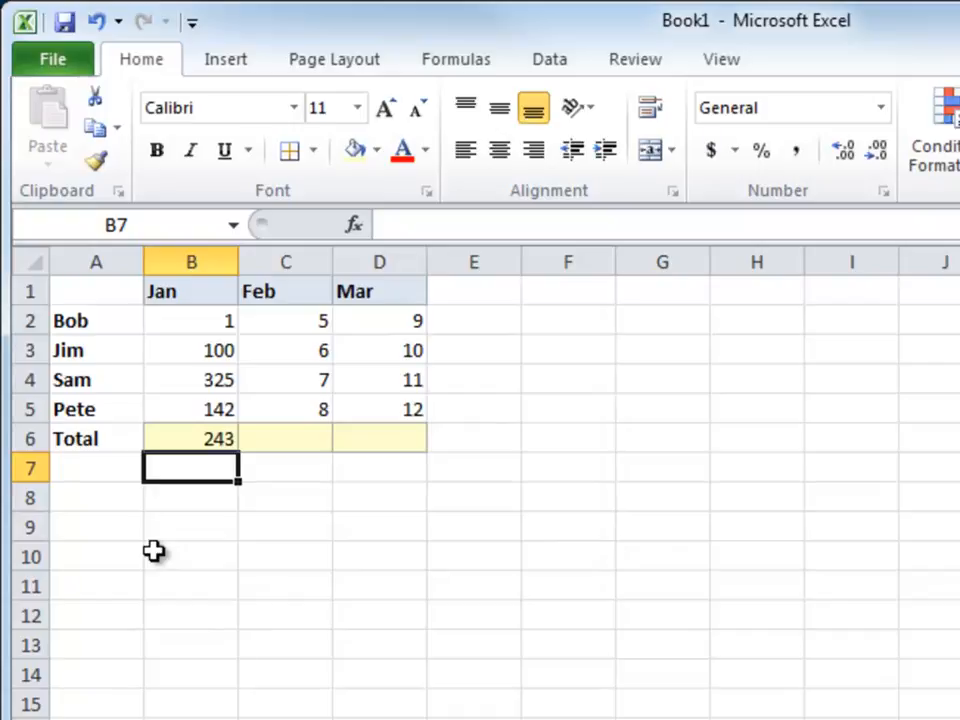
Correct the mistyped V4 reference to B4 in the formula of the Jan total cell B6
click(207, 443)
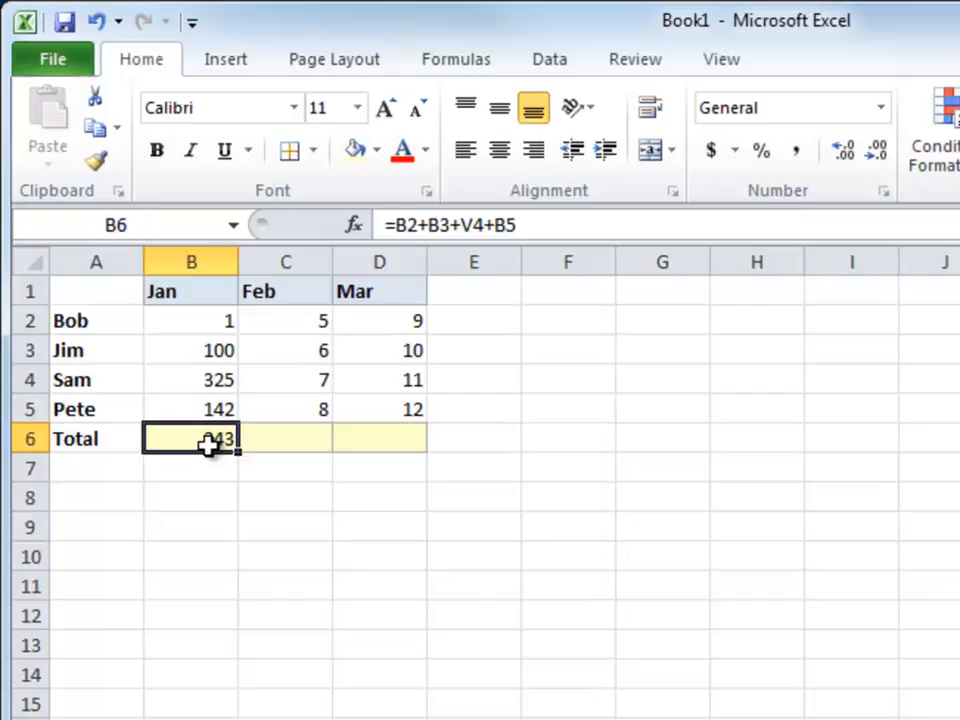
click(473, 225)
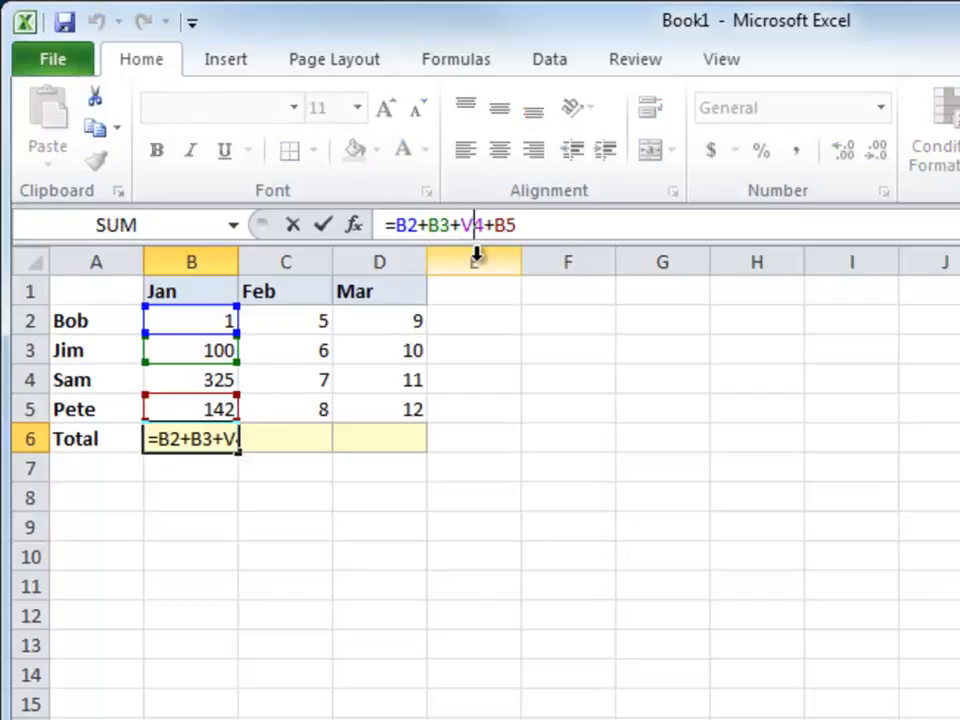
key(BackSpace)
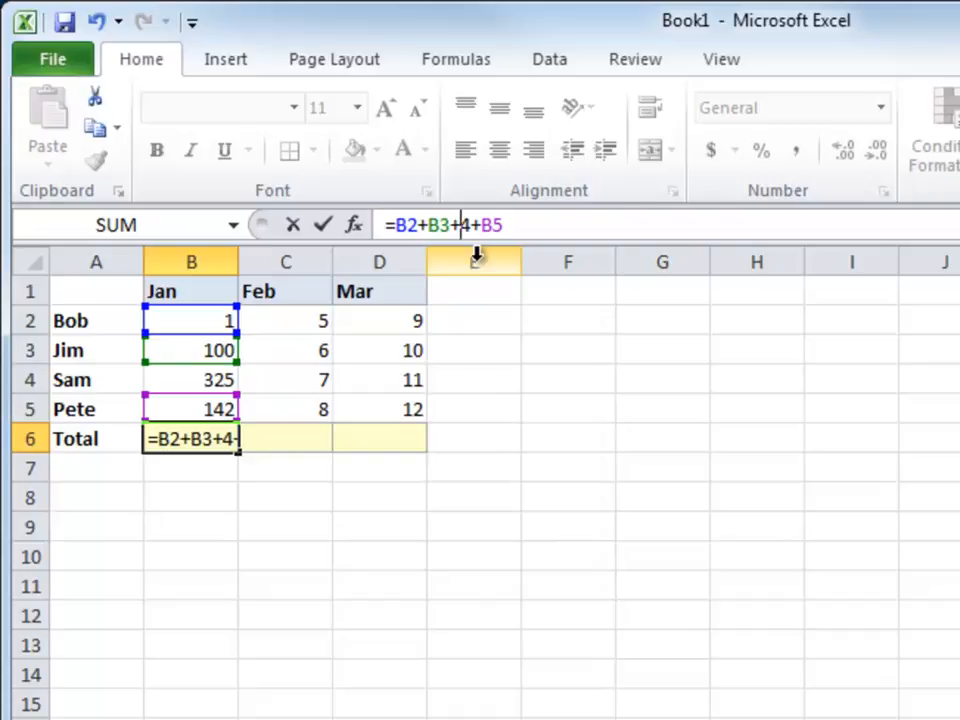
text(b)
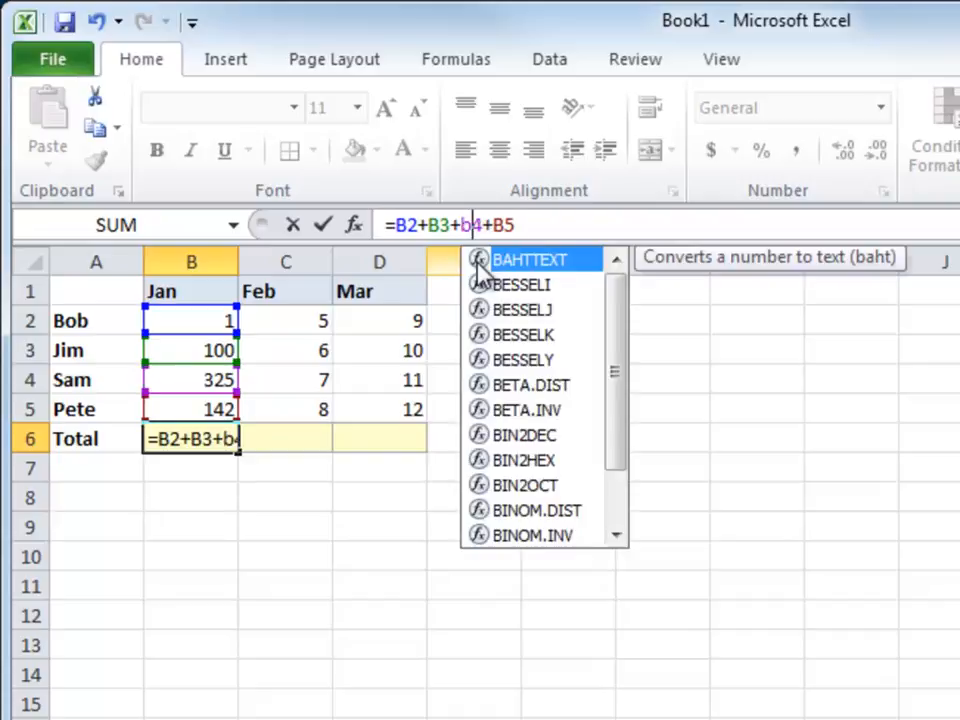
key(Return)
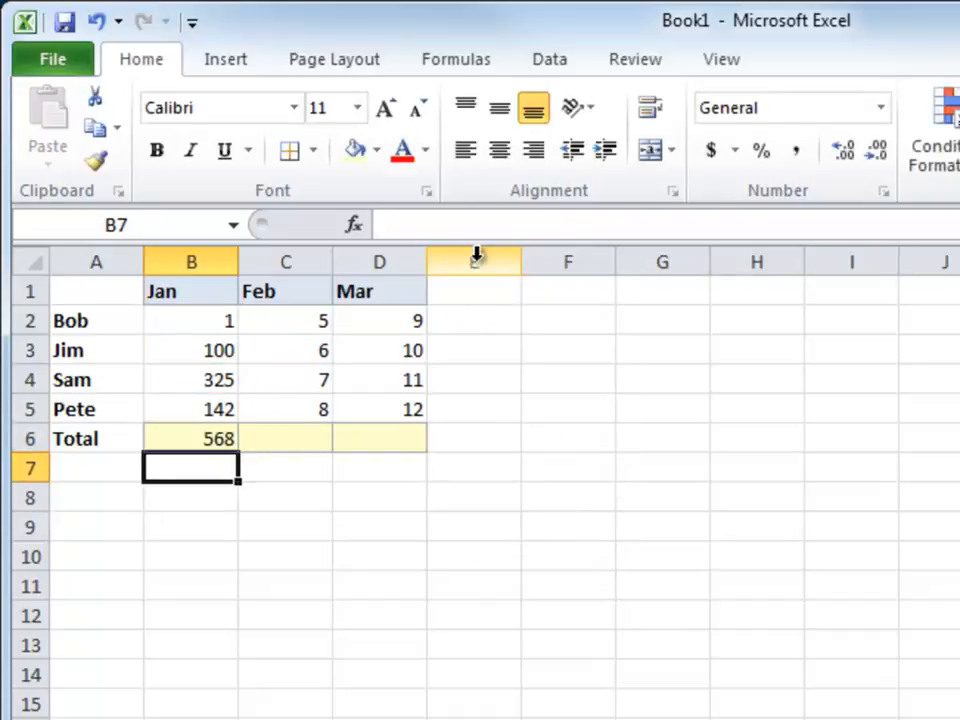
Enter the Feb total formula =C2+C3+C4+C5 in C6, picking each referenced cell from the sheet
click(277, 437)
text(=)
click(306, 317)
text(+)
click(310, 345)
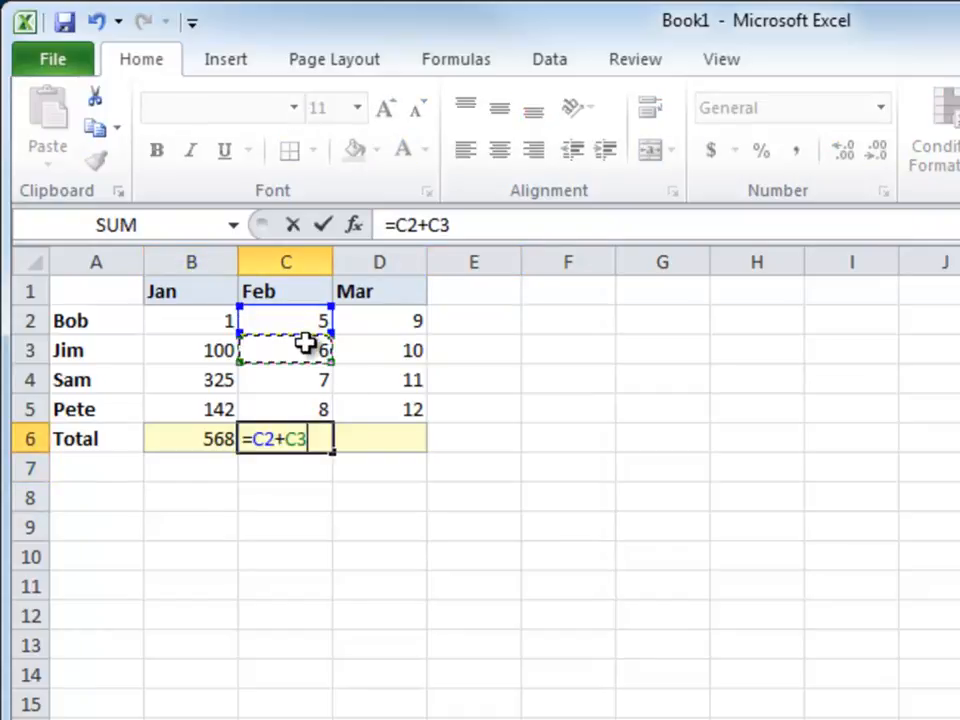
text(+)
click(305, 377)
text(+)
click(298, 413)
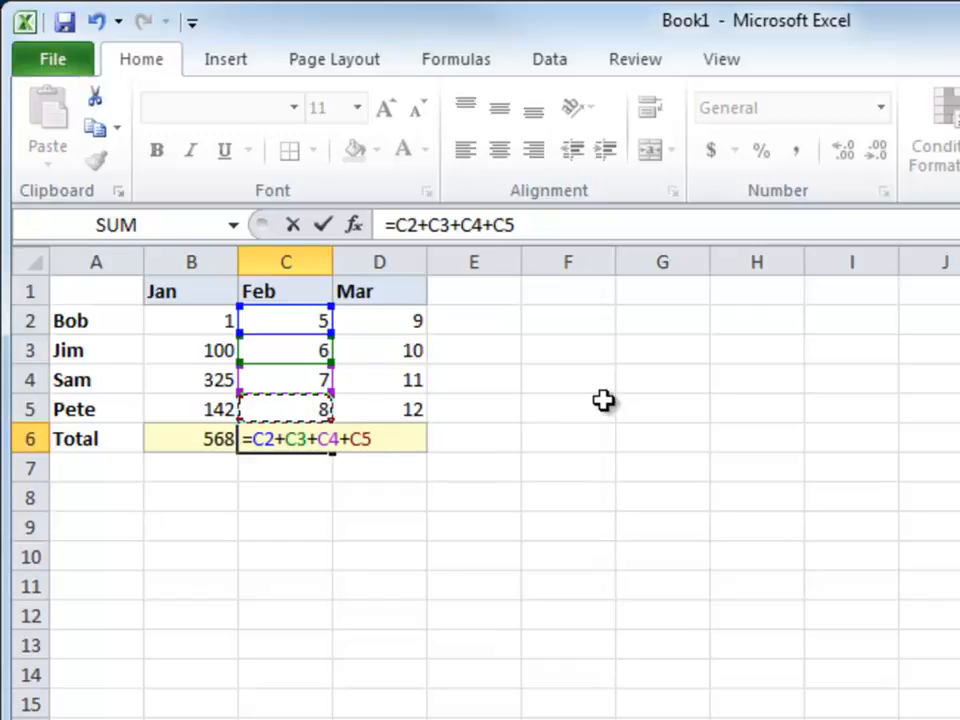
key(Tab)
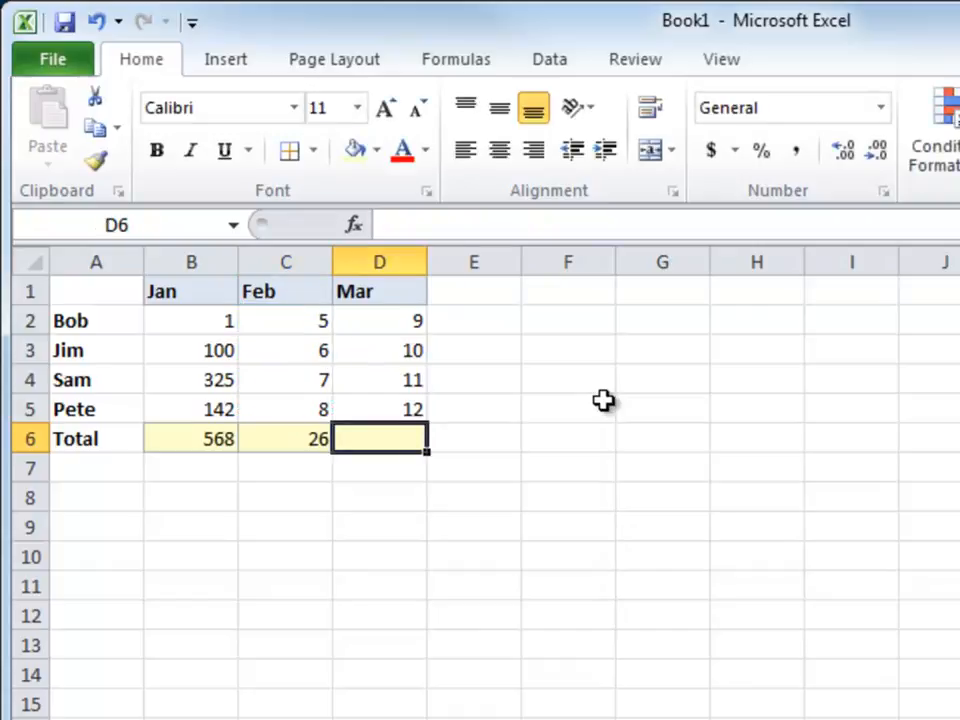
Enter the Mar total formula =D2+D3+D4+D5 in D6, picking each referenced cell from the sheet
text(=)
click(405, 322)
text(+)
click(407, 352)
text(+)
click(400, 377)
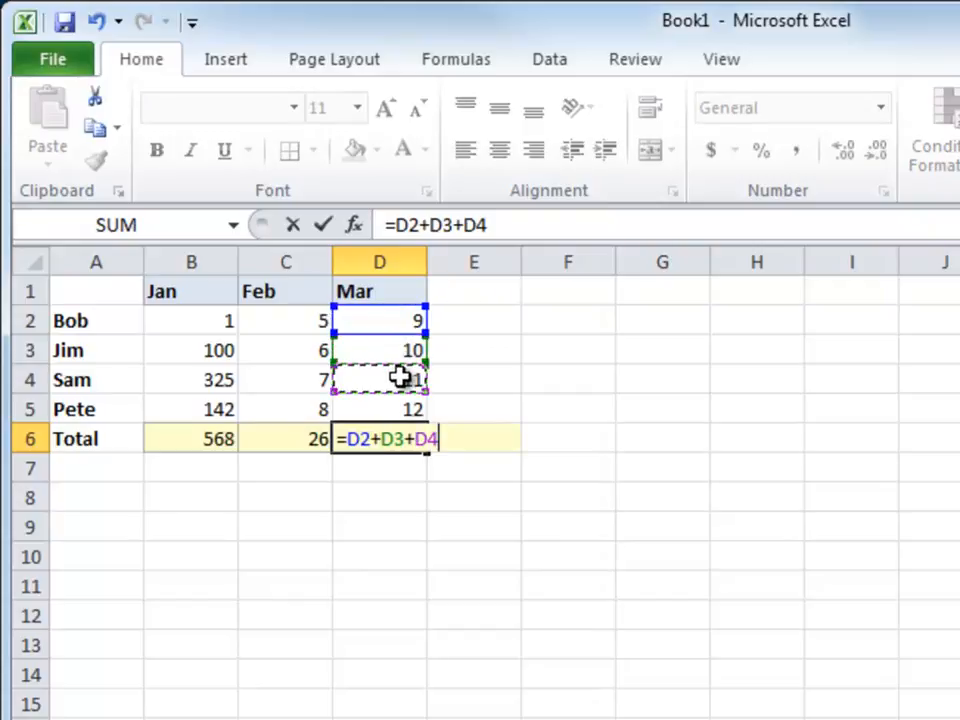
text(+)
click(398, 404)
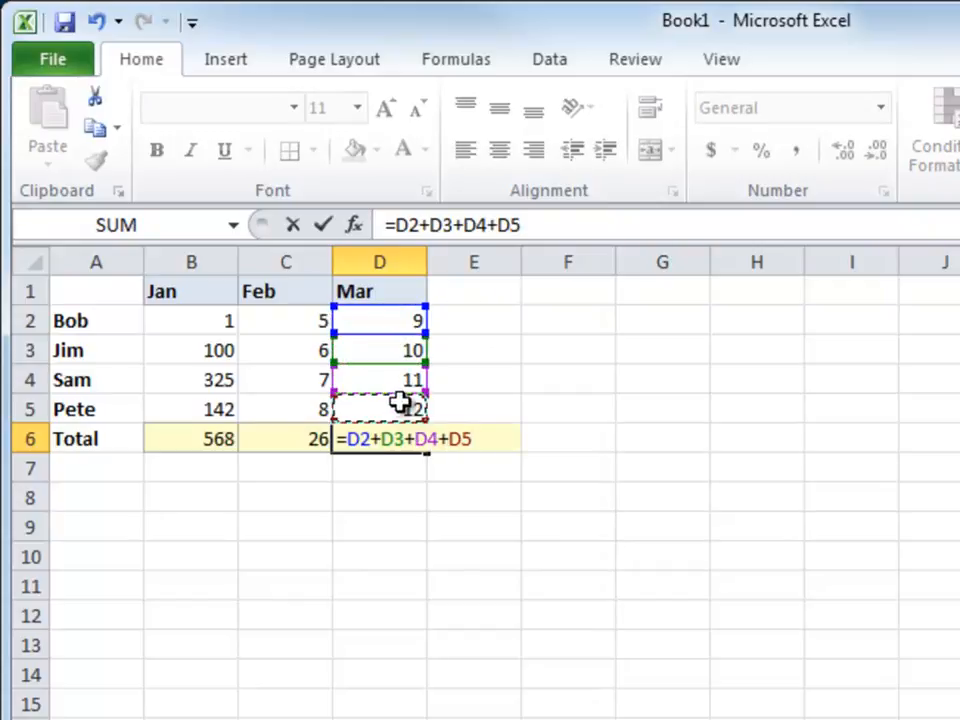
key(Return)
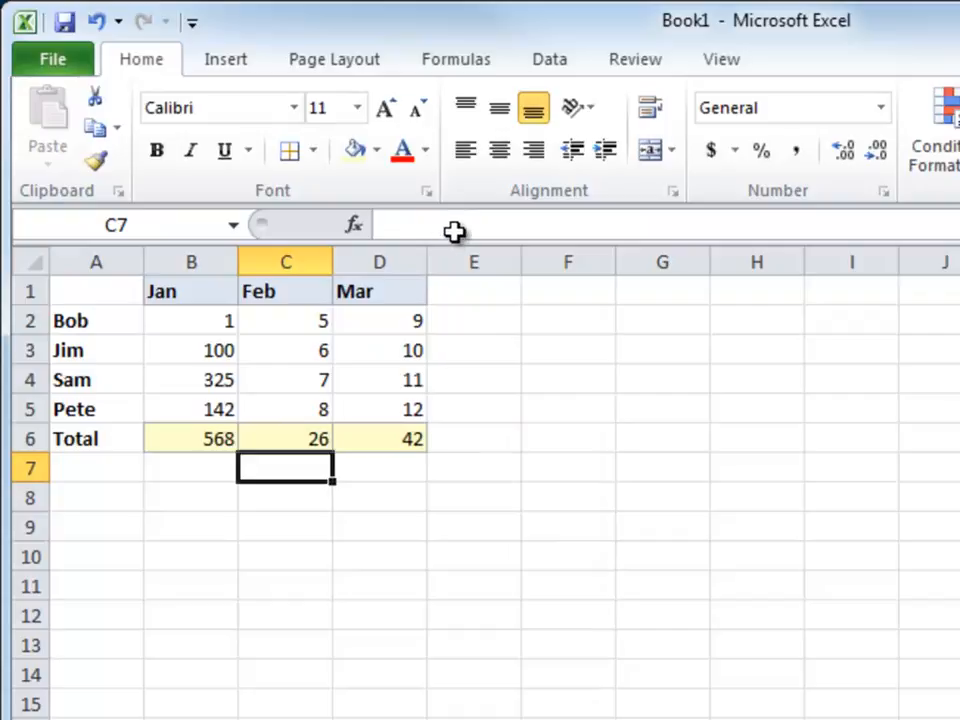